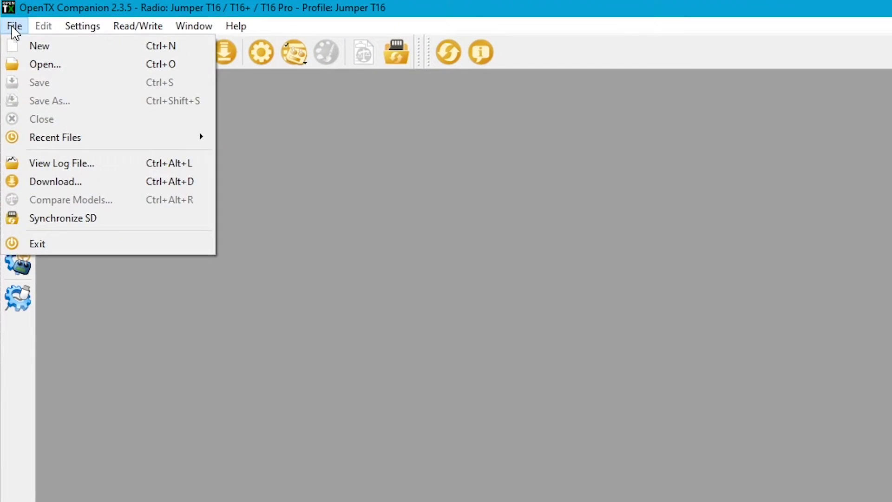
# Switch the radio profile to X9D and read the models and settings from the radio.
pyautogui.moveTo(83, 32)
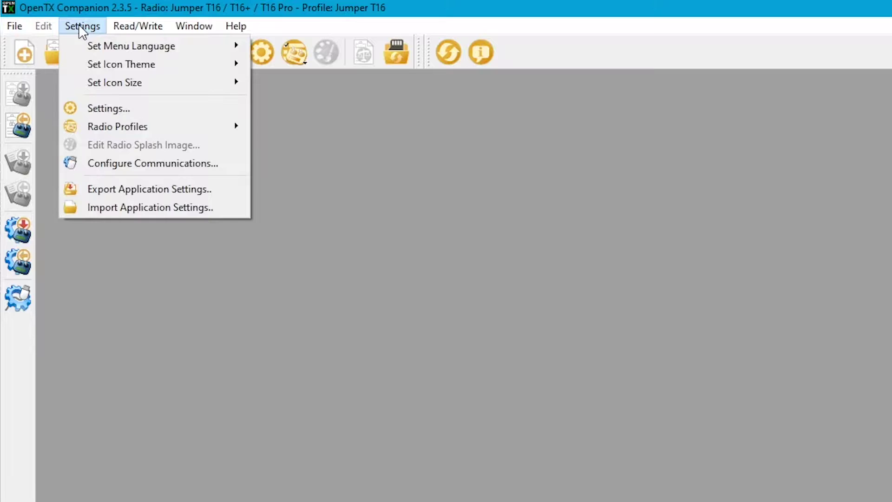
pyautogui.moveTo(145, 127)
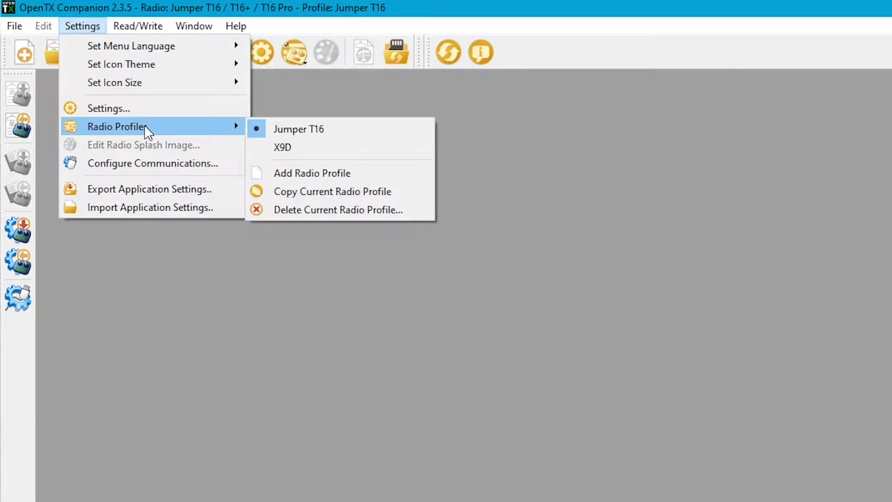
pyautogui.click(310, 148)
pyautogui.click(135, 28)
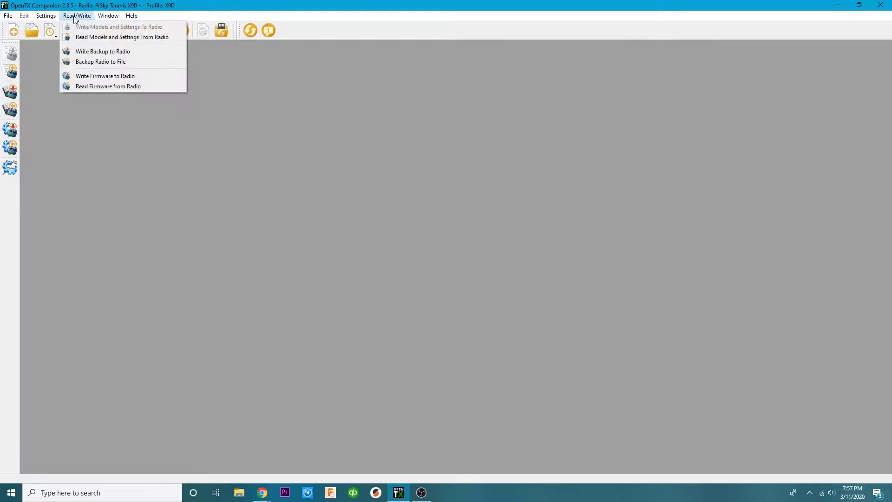
pyautogui.click(77, 36)
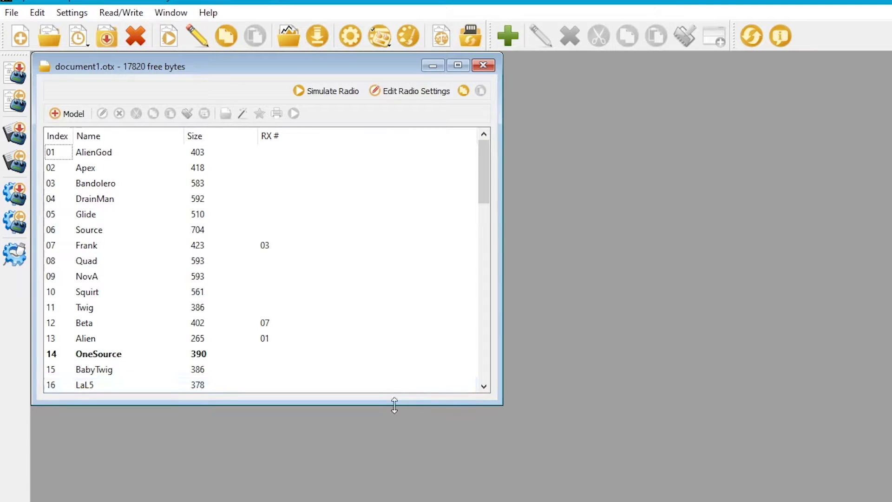
# Start a backup of the radio to a file and browse to the FPV folder in Documents.
pyautogui.click(116, 17)
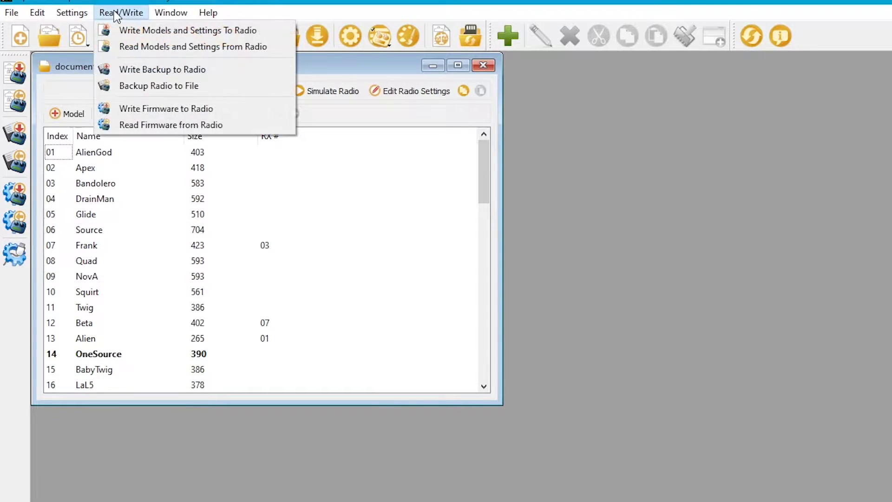
pyautogui.click(167, 86)
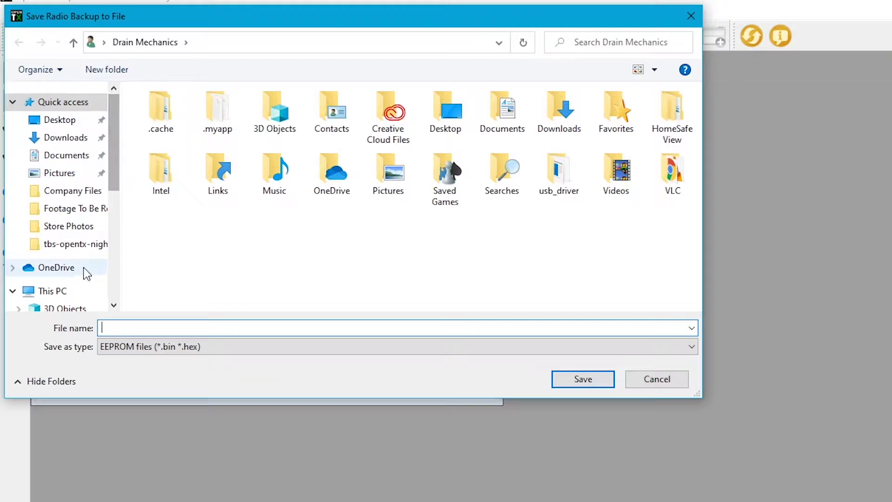
pyautogui.click(66, 156)
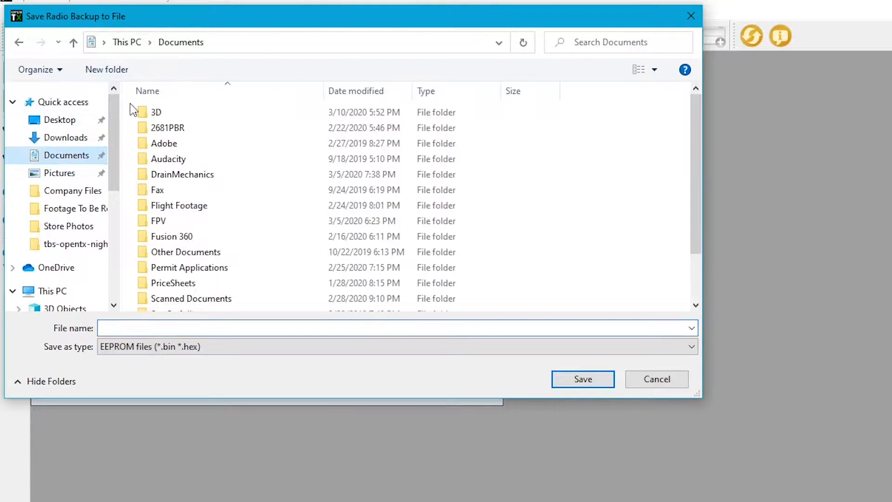
pyautogui.doubleClick(161, 222)
# Create a new folder named RadioProfileBackUps inside the FPV folder.
pyautogui.scroll(-5, 504, 265)
pyautogui.rightClick(543, 169)
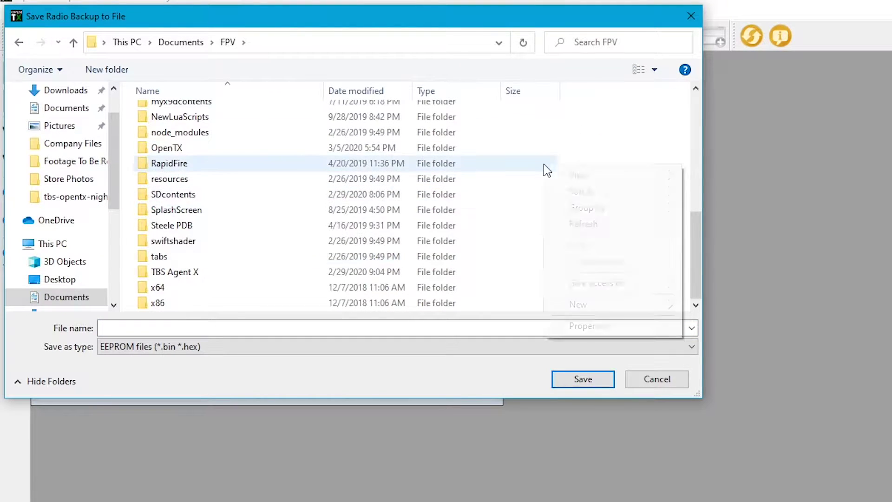
pyautogui.click(604, 141)
pyautogui.rightClick(604, 141)
pyautogui.moveTo(635, 283)
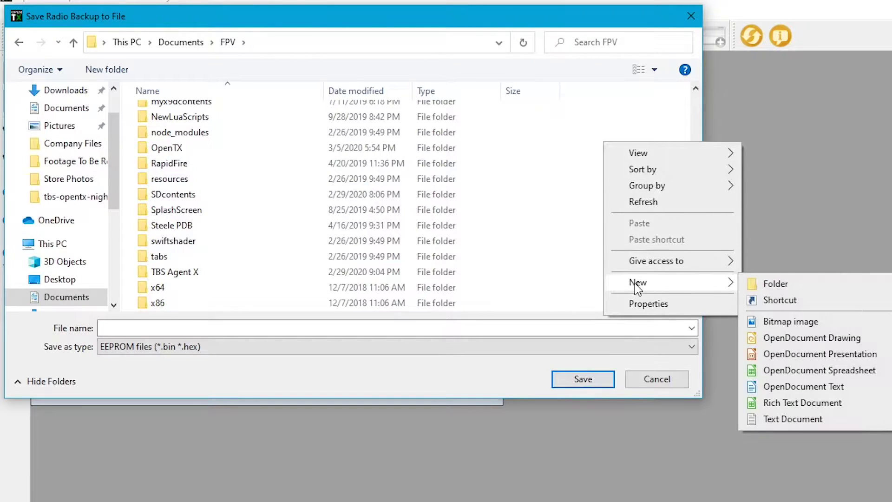
pyautogui.click(772, 283)
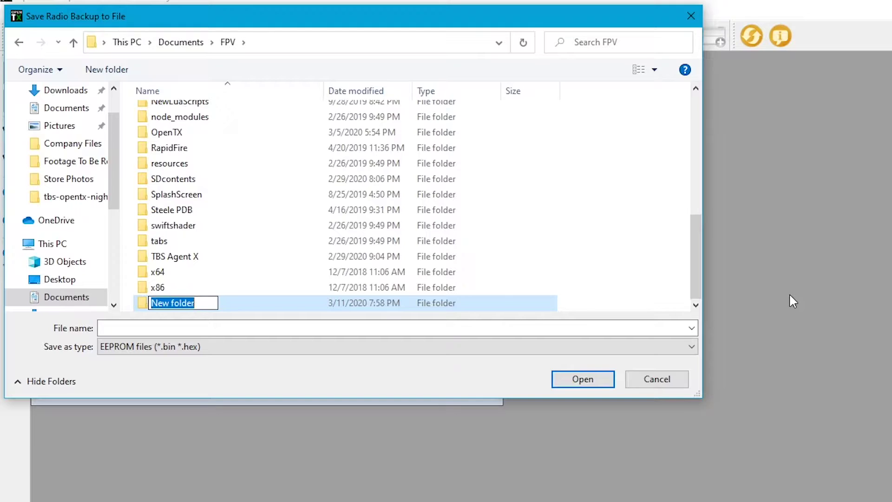
pyautogui.write('RadioProf')
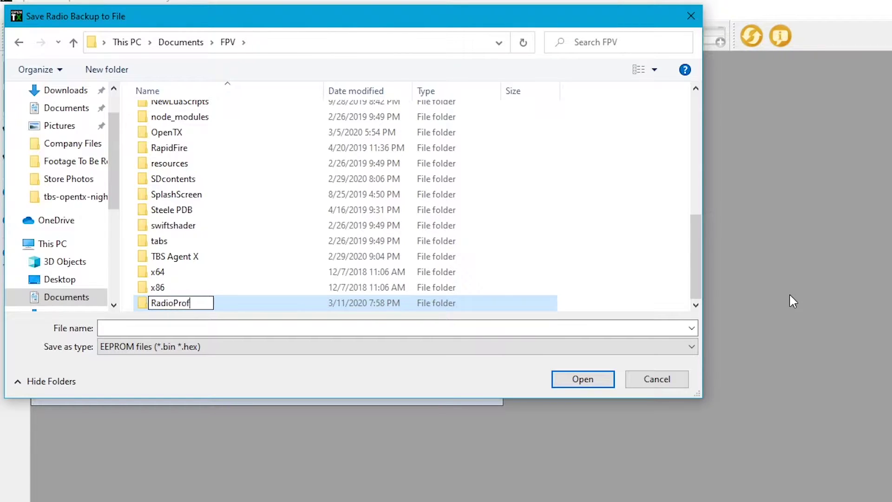
pyautogui.write('ileBack')
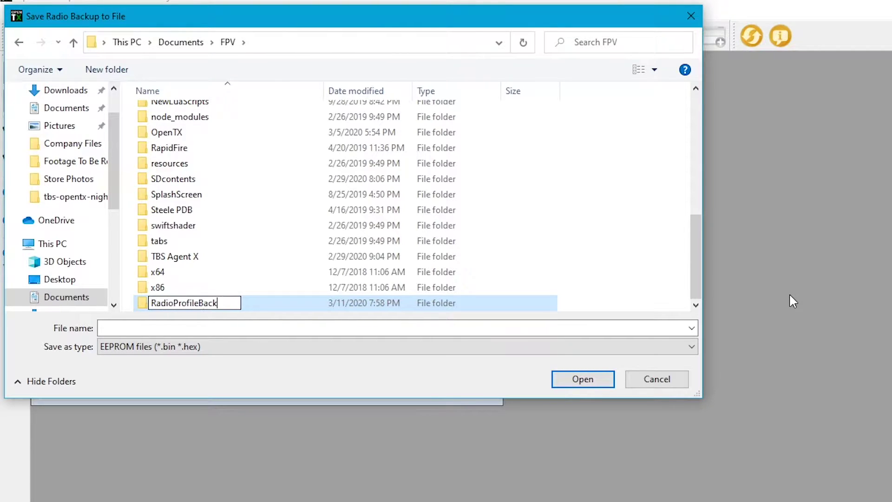
pyautogui.write('Ups')
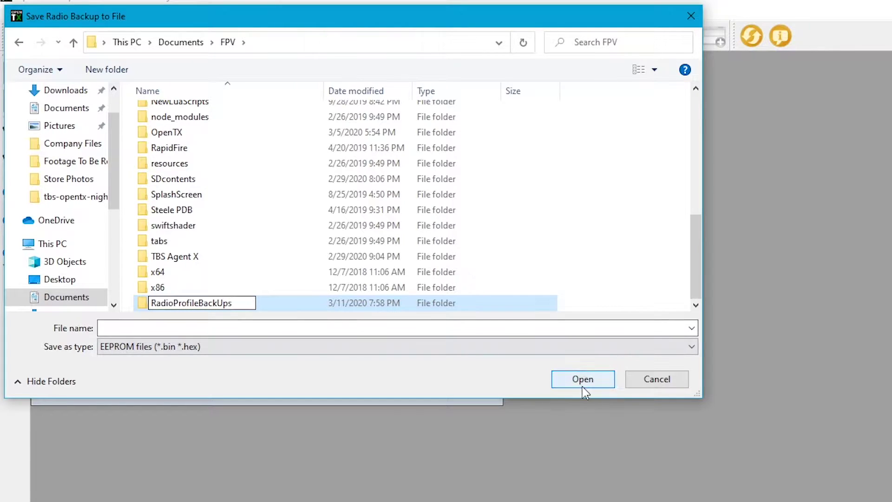
pyautogui.click(375, 301)
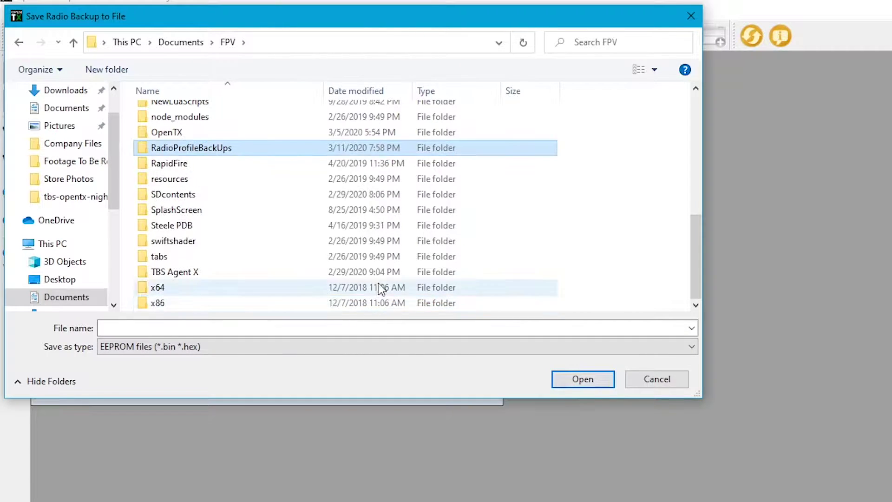
# Save the radio backup as TaranisX9D in the RadioProfileBackUps folder.
pyautogui.click(209, 148)
pyautogui.doubleClick(306, 148)
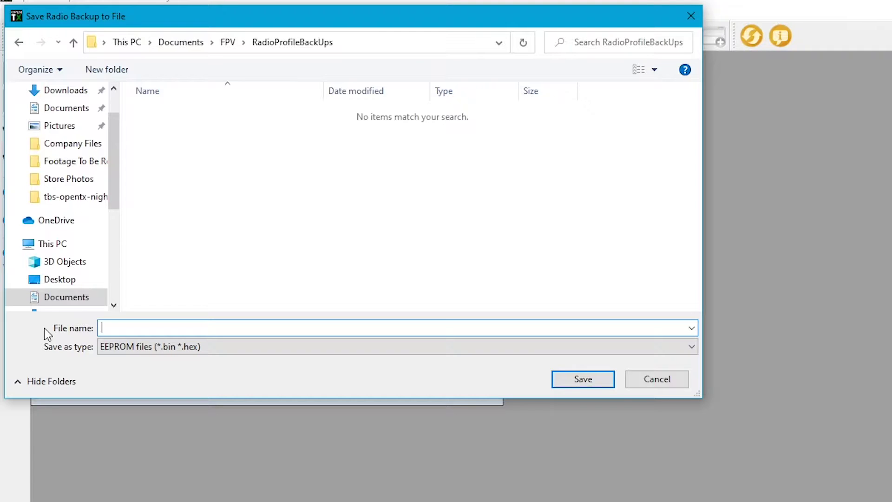
pyautogui.write('TaranisX9D')
pyautogui.click(577, 387)
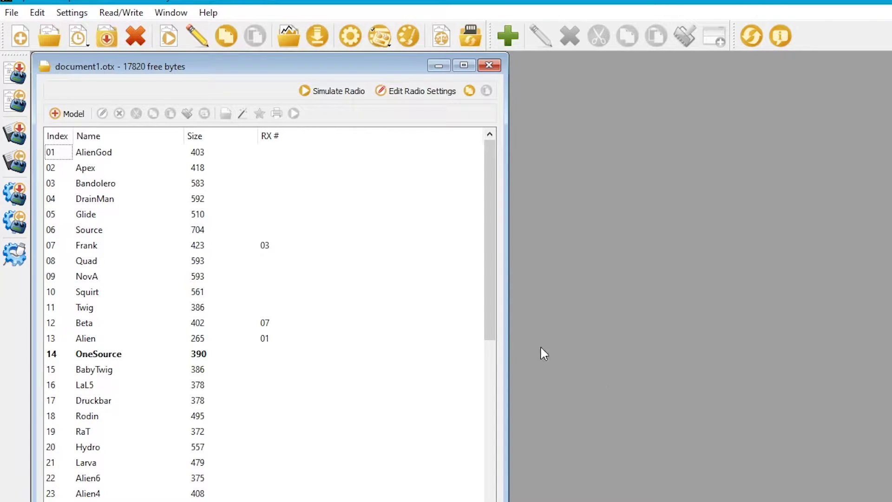
# Switch the radio profile to Jumper T16 and convert the open X9D models and settings, enlarging the conversion result window for review.
pyautogui.click(64, 13)
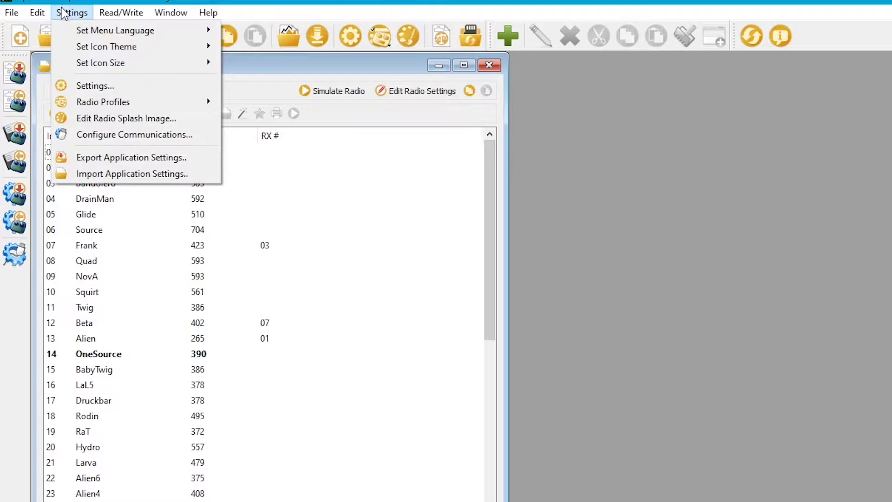
pyautogui.moveTo(103, 101)
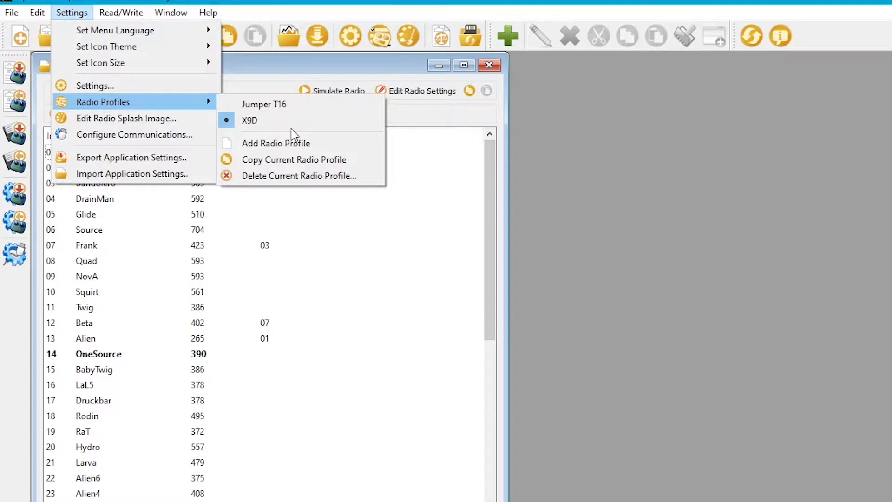
pyautogui.click(288, 113)
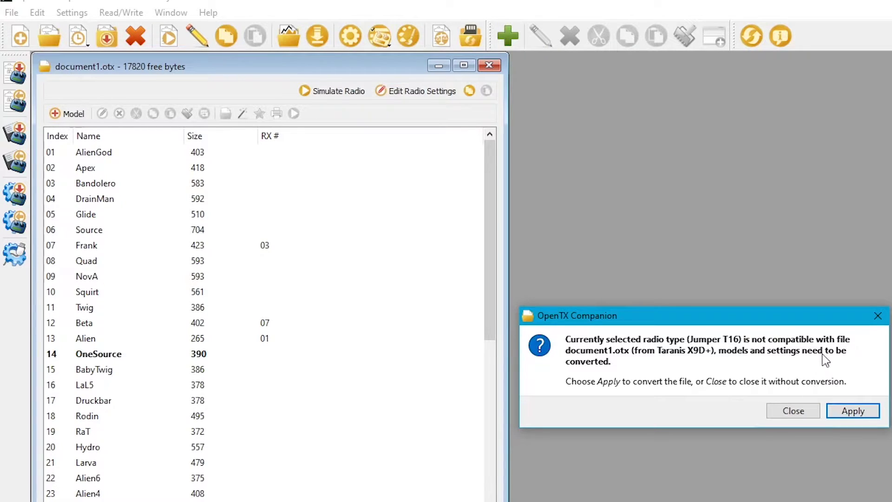
pyautogui.click(853, 412)
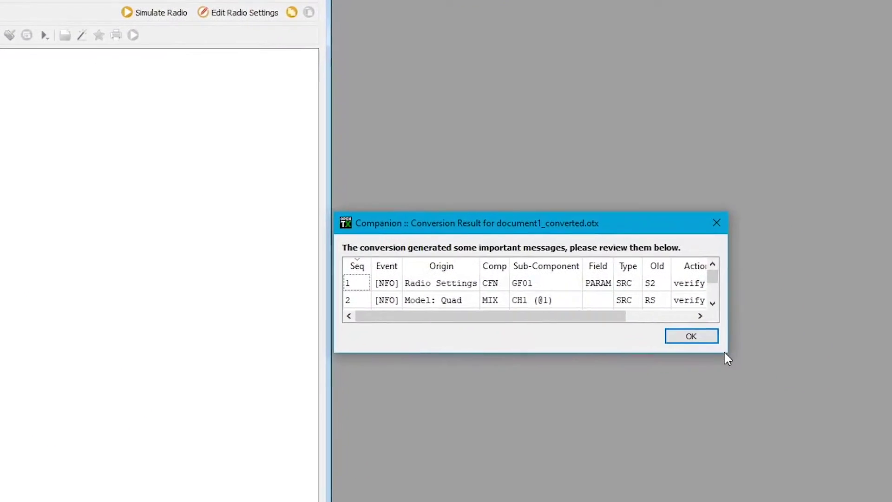
pyautogui.moveTo(781, 376); pyautogui.dragTo(891, 464)
pyautogui.moveTo(795, 422); pyautogui.dragTo(773, 384)
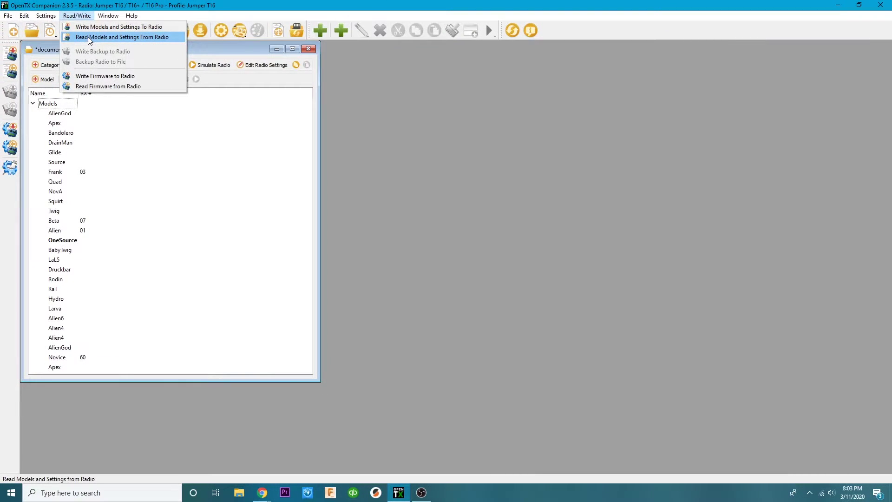
# Read the models and settings from the Jumper T16 and cut Model01 from the document that was read in.
pyautogui.click(90, 37)
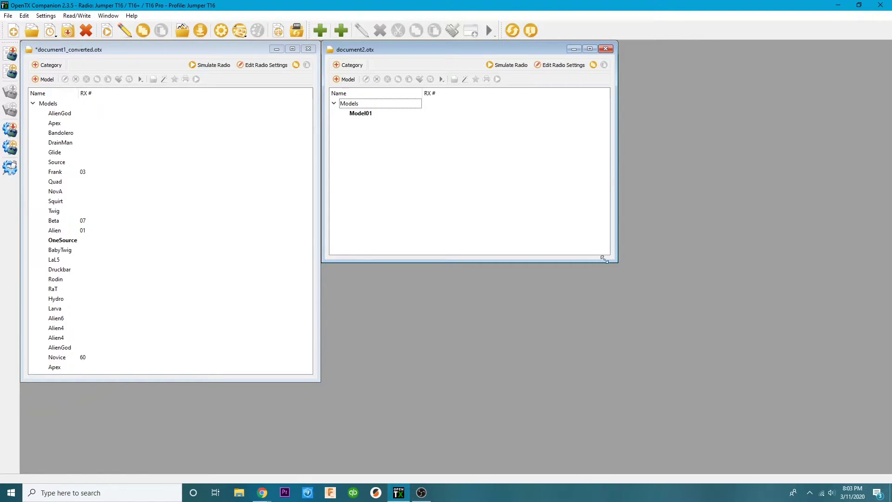
pyautogui.moveTo(614, 262); pyautogui.dragTo(648, 381)
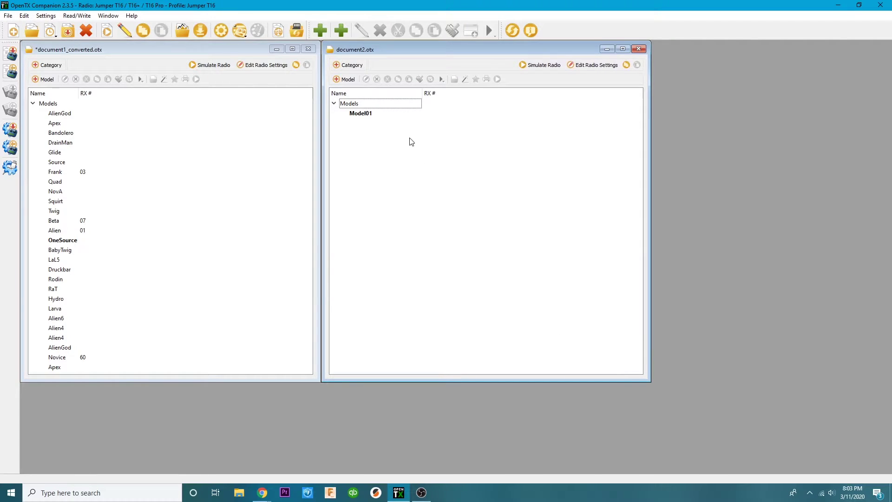
pyautogui.click(361, 113)
pyautogui.hotkey('ctrl', 'x')
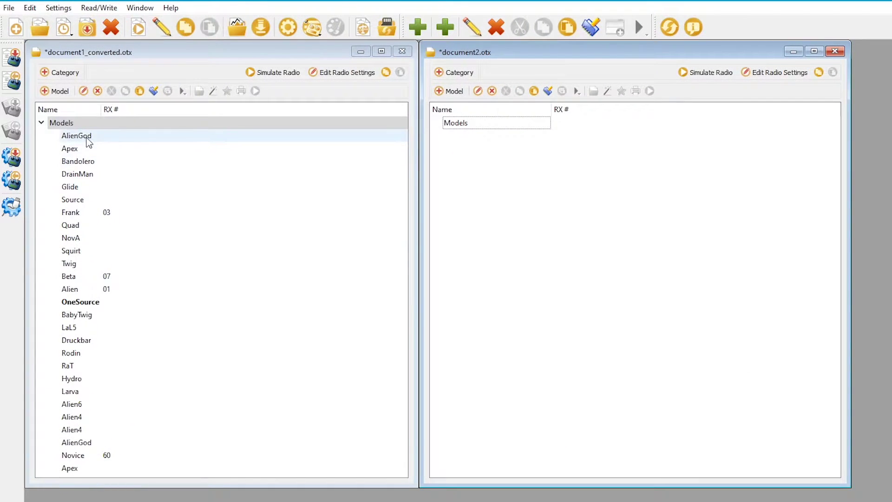
# Copy all models, AlienGod through the last Apex, from document1_converted.otx and paste them into document2.otx.
pyautogui.click(89, 140)
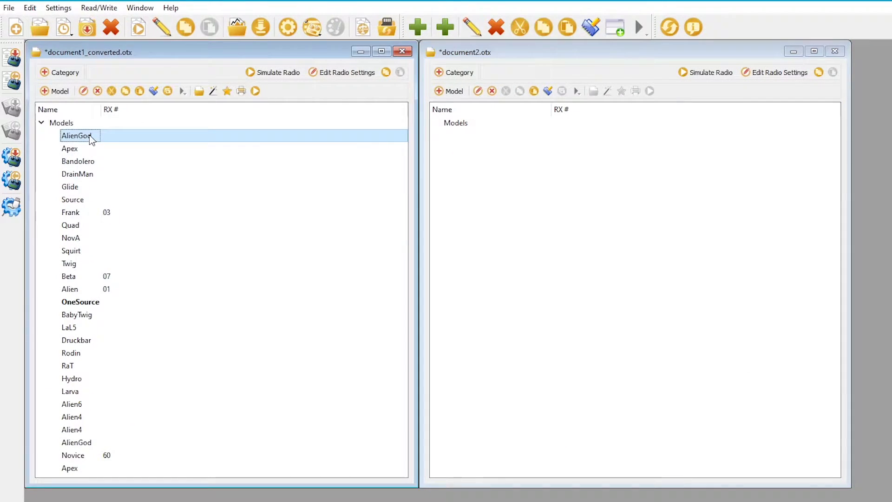
pyautogui.keyDown('shift'); pyautogui.click(83, 468); pyautogui.keyUp('shift')
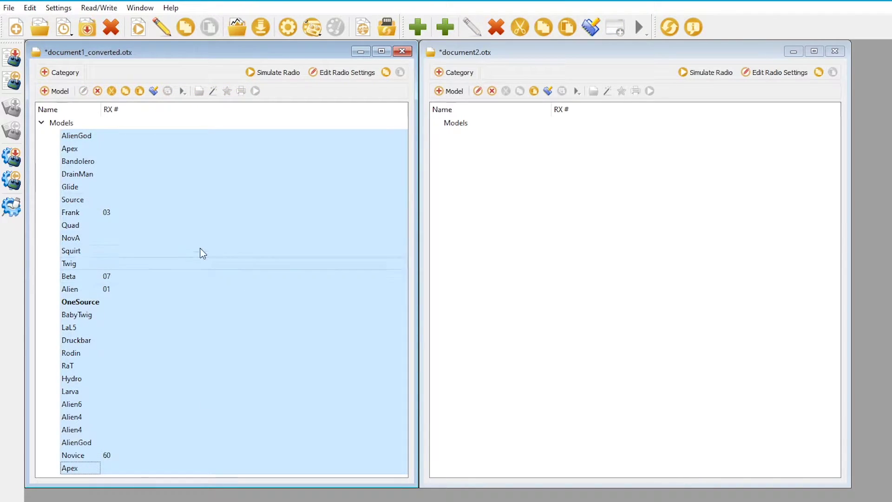
pyautogui.rightClick(188, 217)
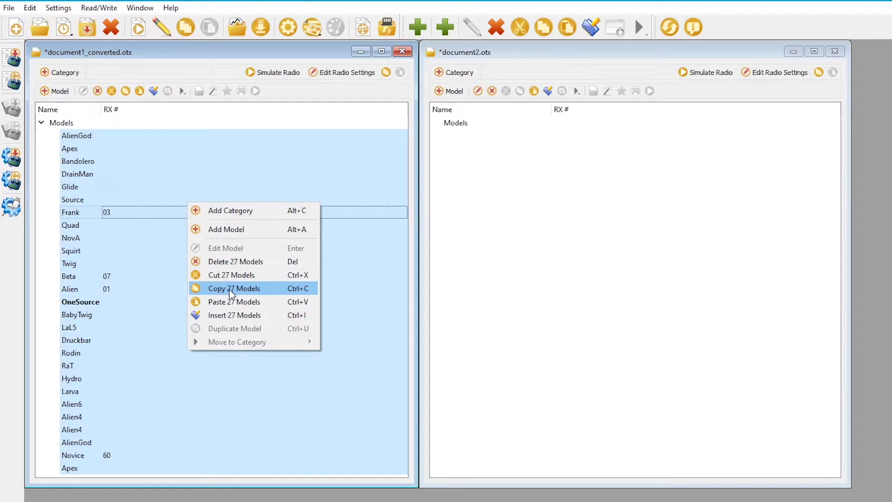
pyautogui.click(226, 289)
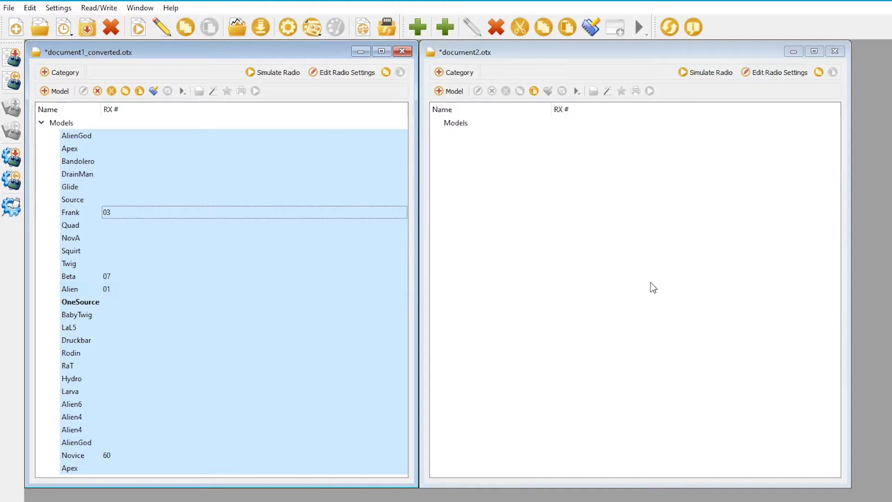
pyautogui.click(548, 227)
pyautogui.rightClick(548, 200)
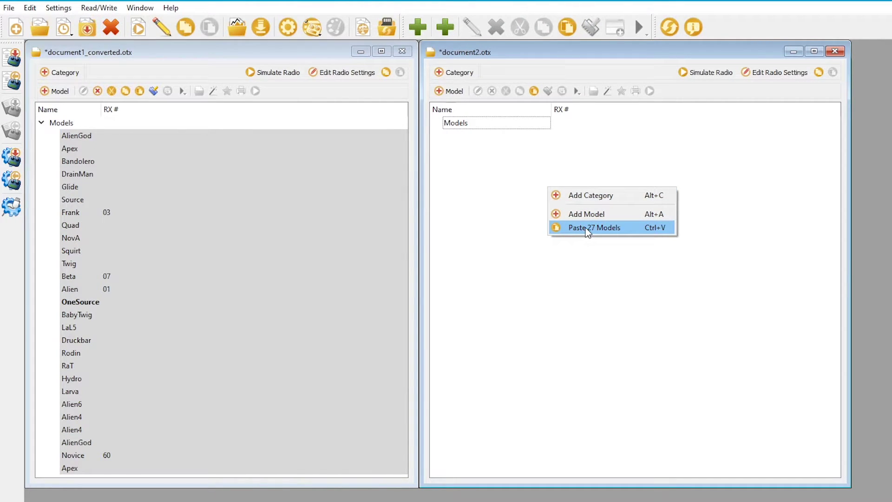
pyautogui.click(586, 229)
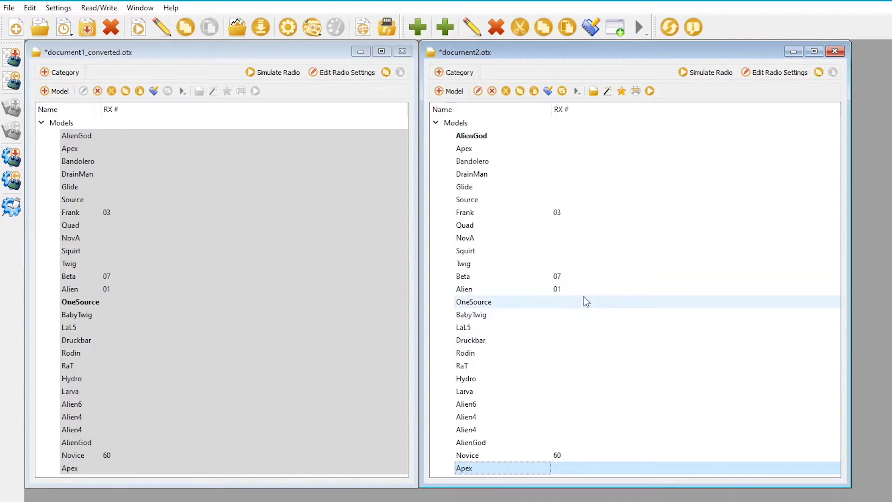
# Delete Model01 from the model list in document6.otx.
pyautogui.hotkey('ctrl', 'Tab')
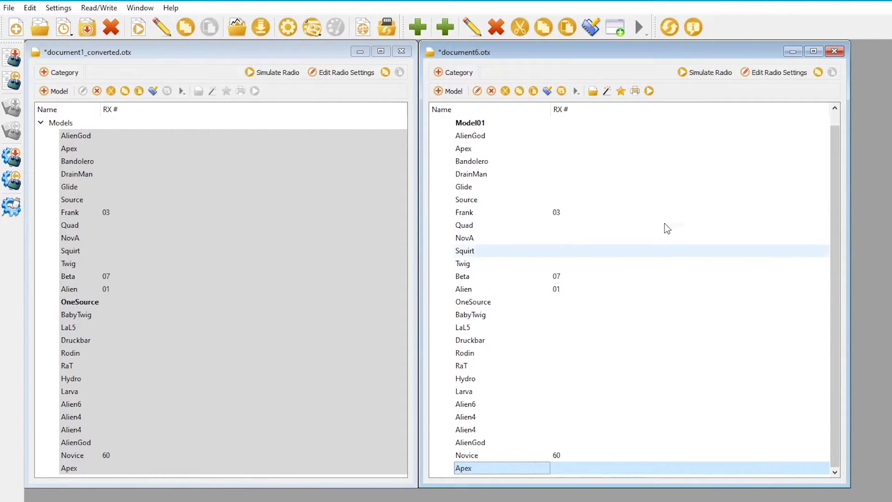
pyautogui.click(492, 124)
pyautogui.rightClick(488, 123)
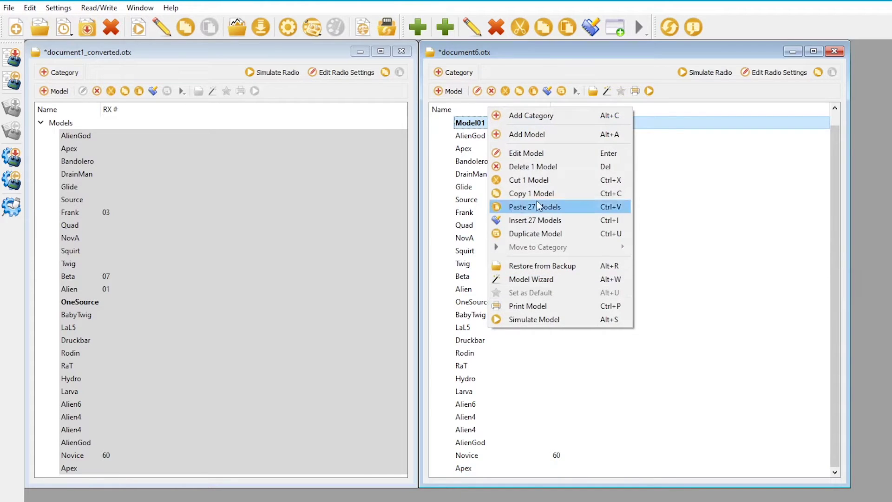
pyautogui.click(533, 167)
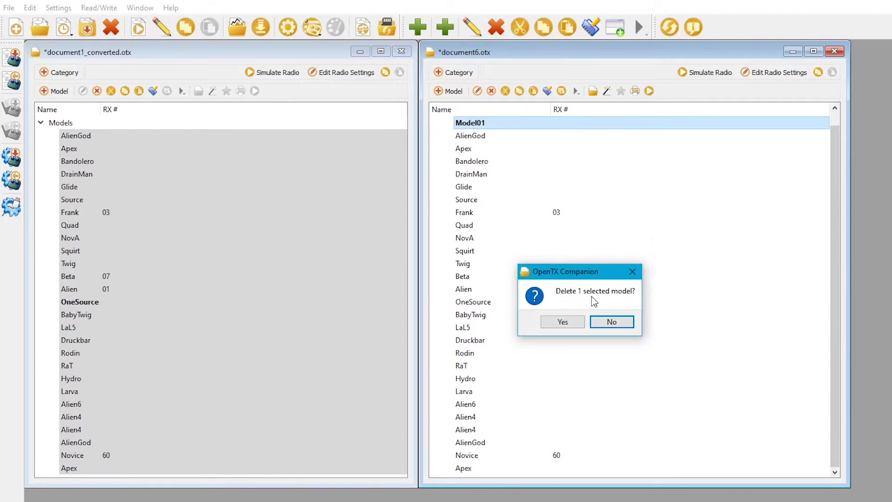
pyautogui.click(565, 322)
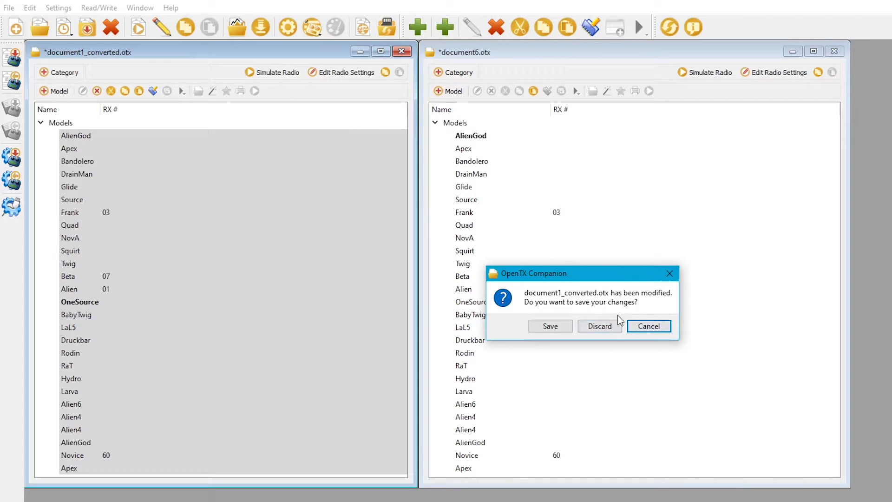
# Save the modified document1_converted.otx in the RadioProfileBackUps folder and move the document6.otx window to the middle of the workspace.
pyautogui.click(551, 326)
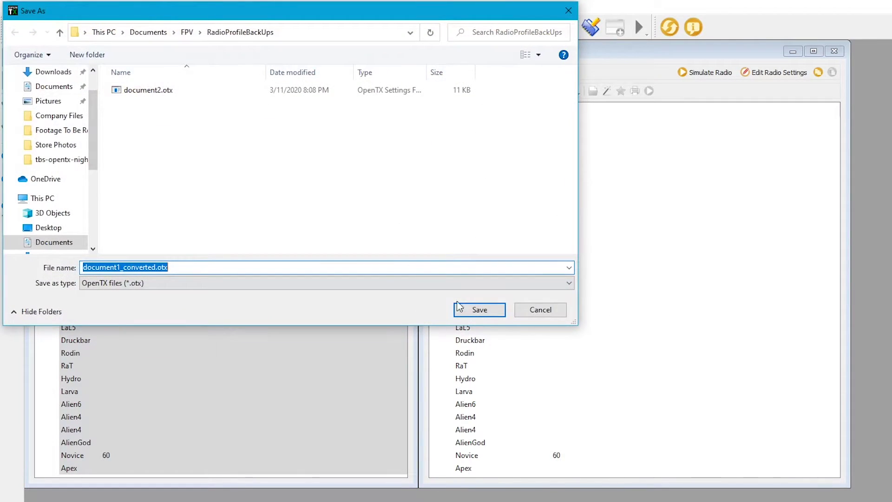
pyautogui.click(470, 309)
pyautogui.moveTo(522, 60); pyautogui.dragTo(373, 66)
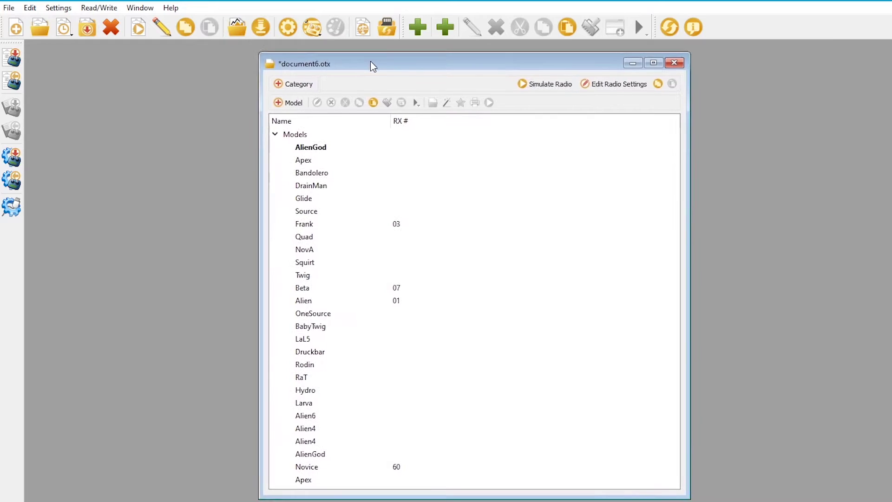
# Write the models and settings from document6.otx to the radio and close the document.
pyautogui.click(100, 9)
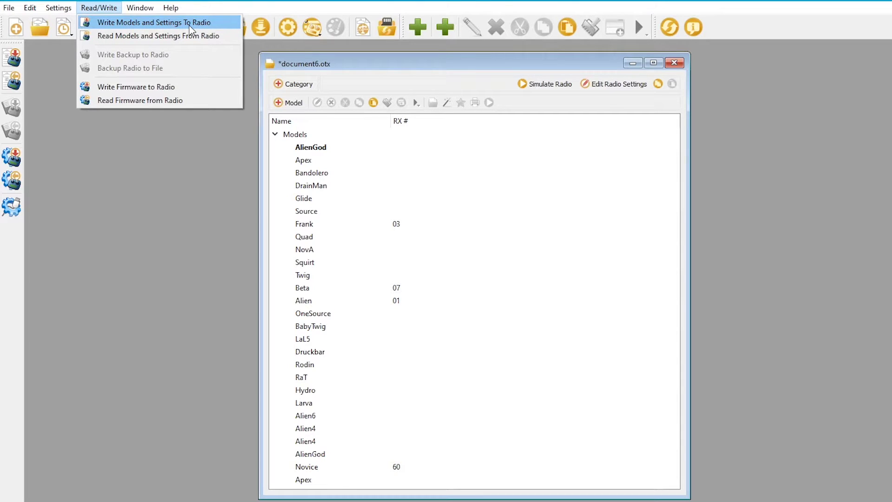
pyautogui.press('Escape')
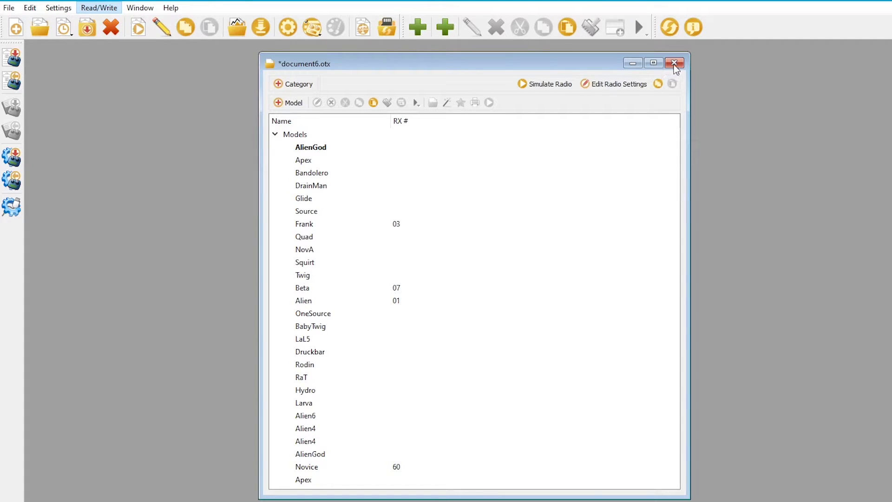
pyautogui.click(668, 64)
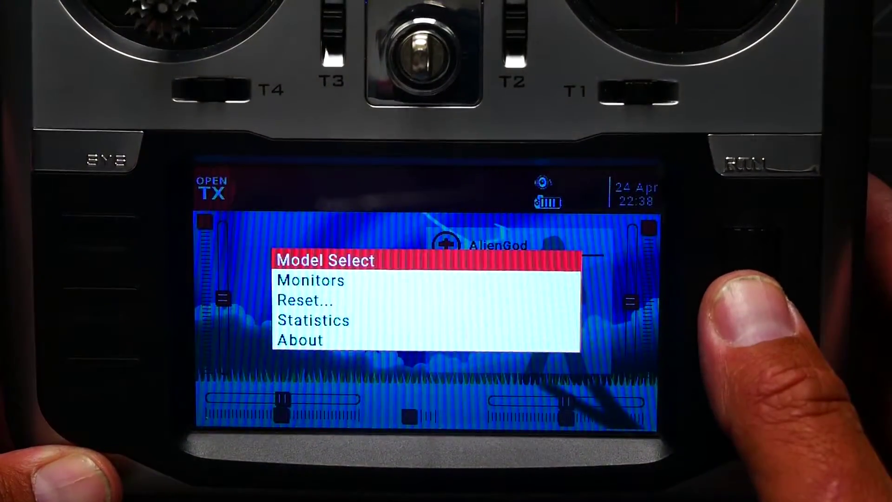
pyautogui.press('Return')
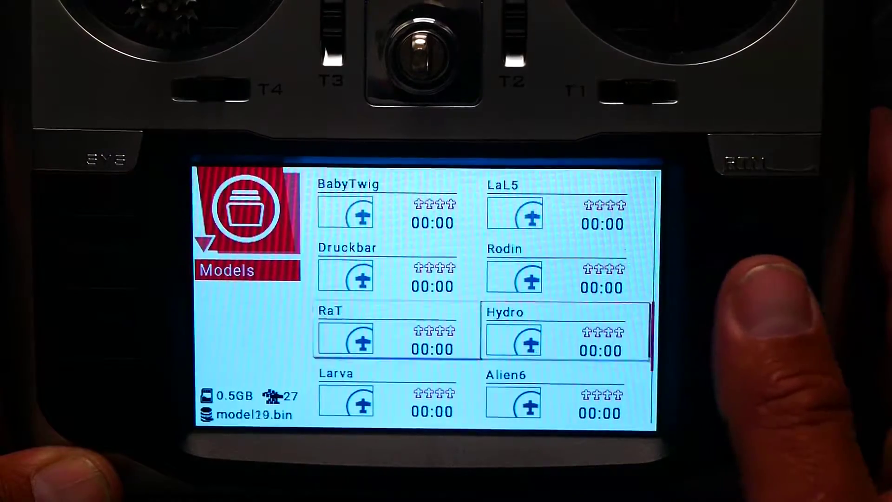
pyautogui.press('Down')
pyautogui.press('Down')
pyautogui.press('Down')
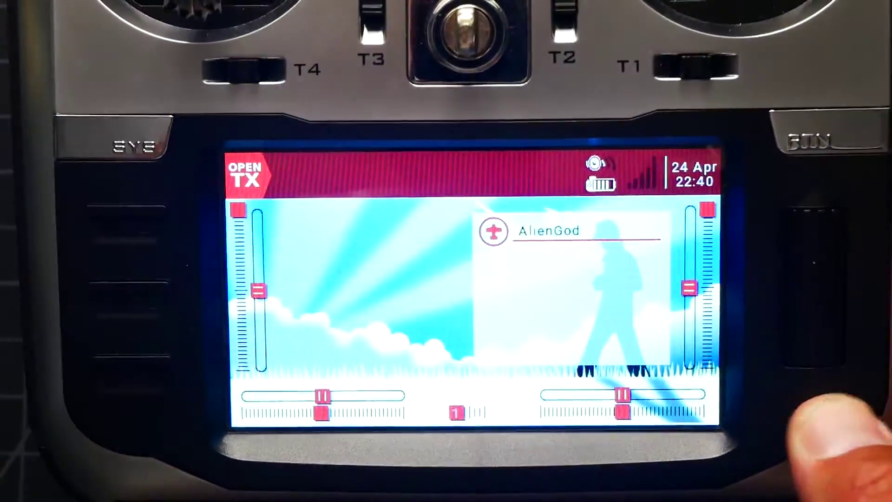